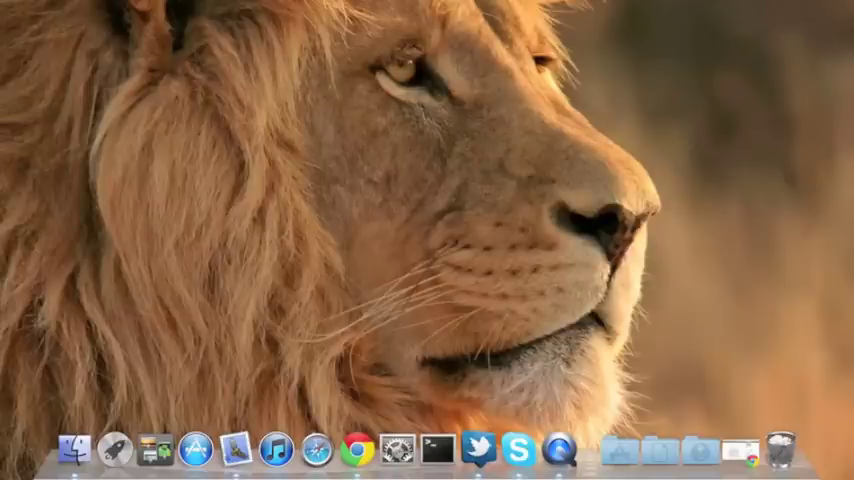
Step: Capture a dragged screen region as a screenshot and move its Screen Shot icon near the lion's face
{"action": "left_click_drag", "start_coordinate": [294, 40], "coordinate": [597, 320]}
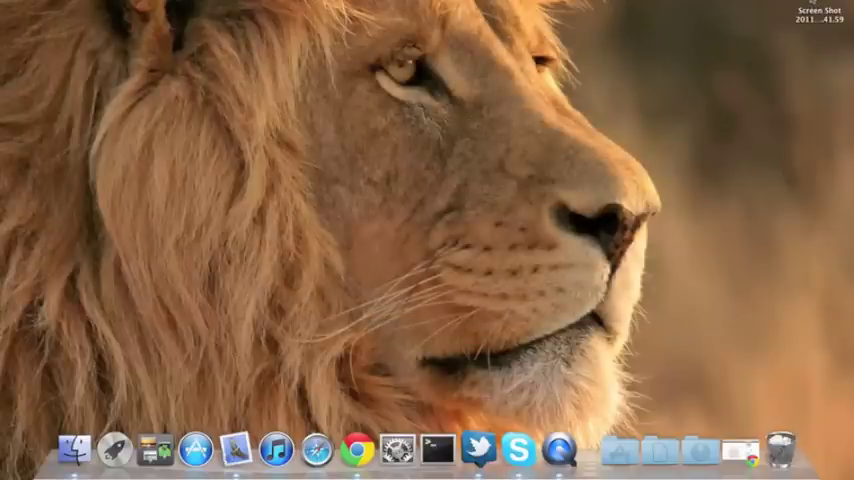
{"action": "left_click_drag", "start_coordinate": [818, 14], "coordinate": [641, 122]}
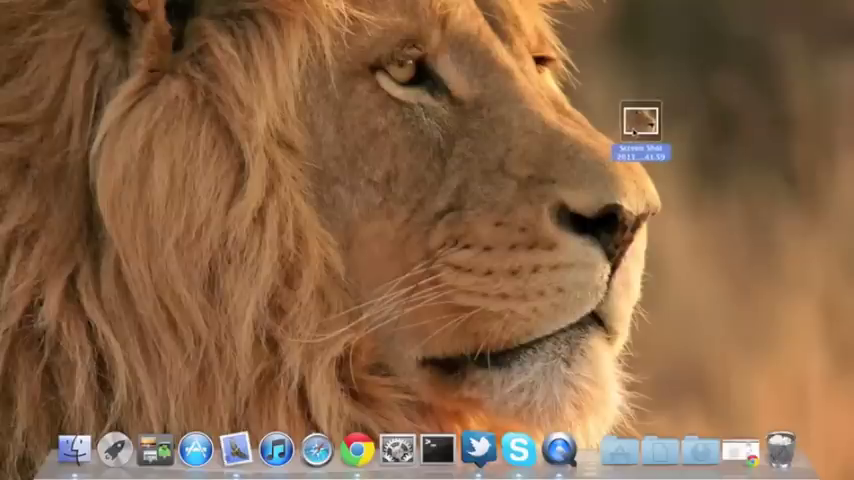
{"action": "left_click", "coordinate": [705, 145]}
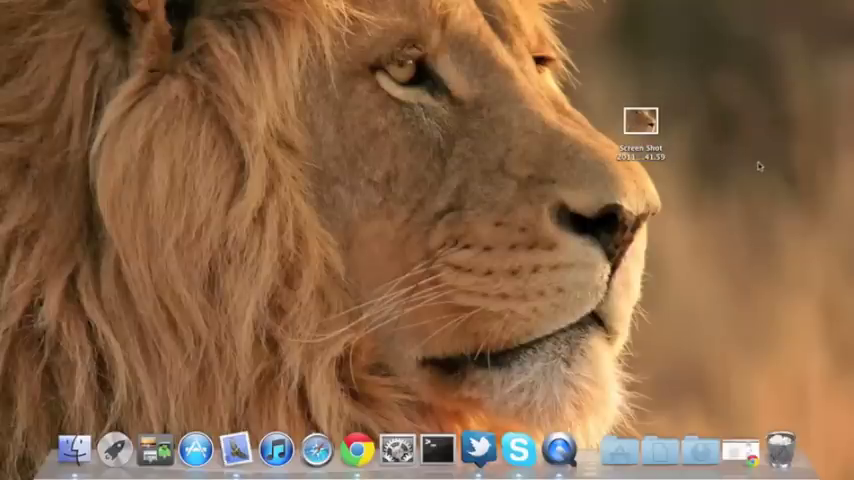